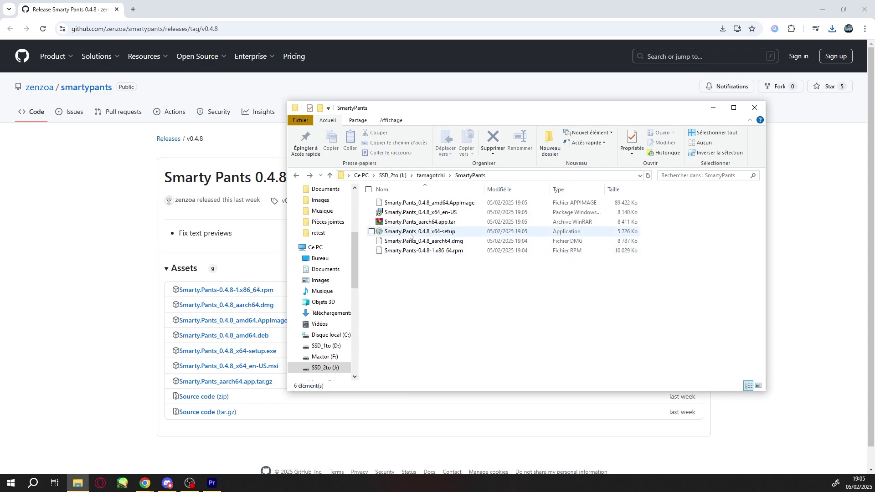
# - Install Smarty Pants from Smarty.Pants_0.4.8_x64-setup in the default folder despite the SmartScreen block, with a desktop shortcut, and launch it
pyautogui.doubleClick(410, 232)
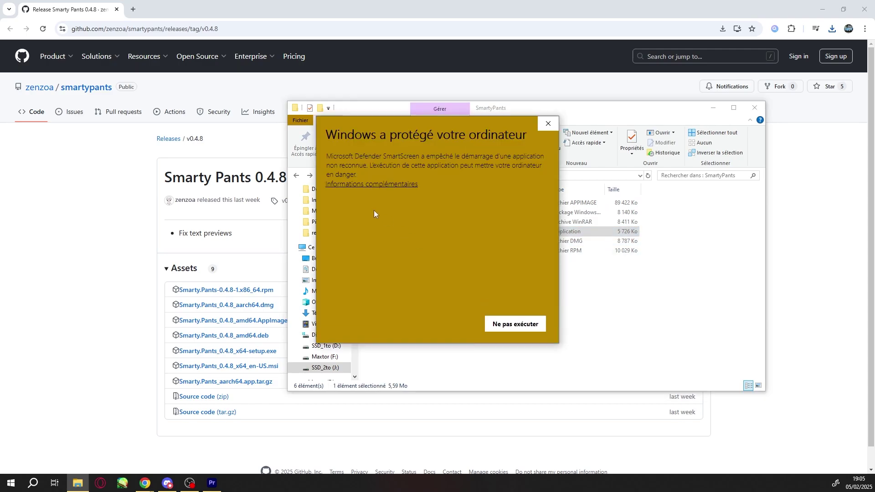
pyautogui.click(371, 184)
pyautogui.click(443, 325)
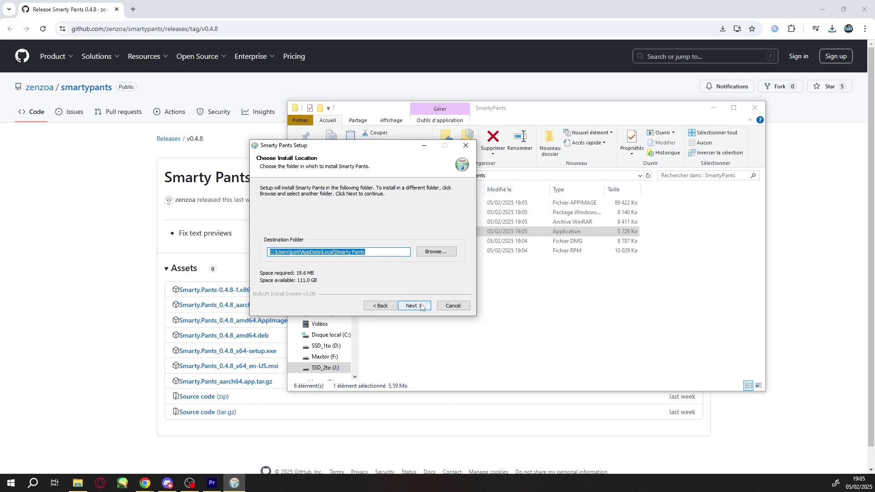
pyautogui.click(420, 305)
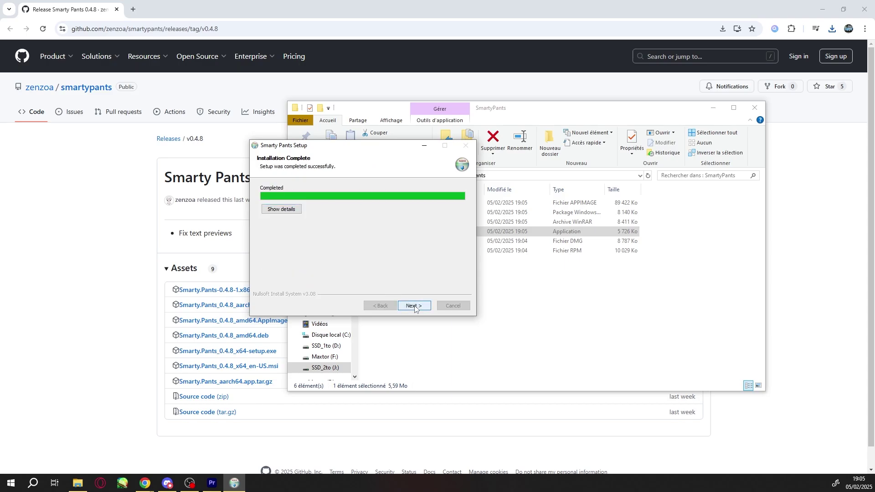
pyautogui.click(414, 306)
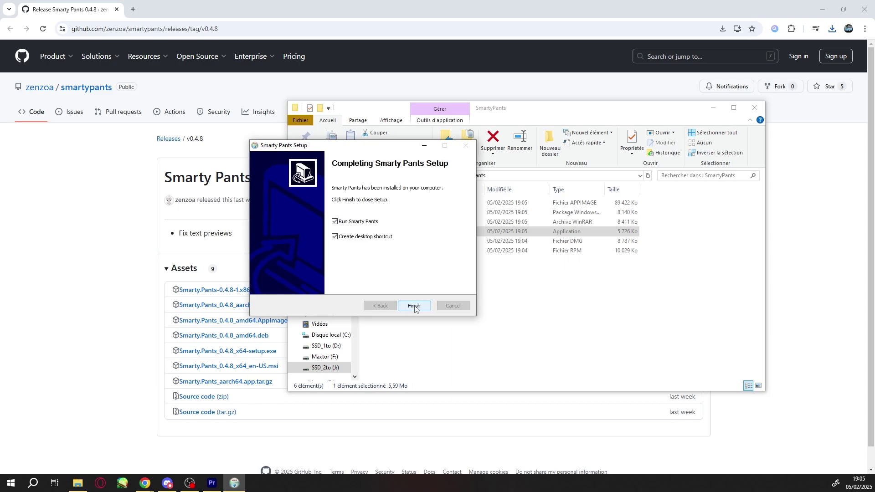
pyautogui.click(414, 306)
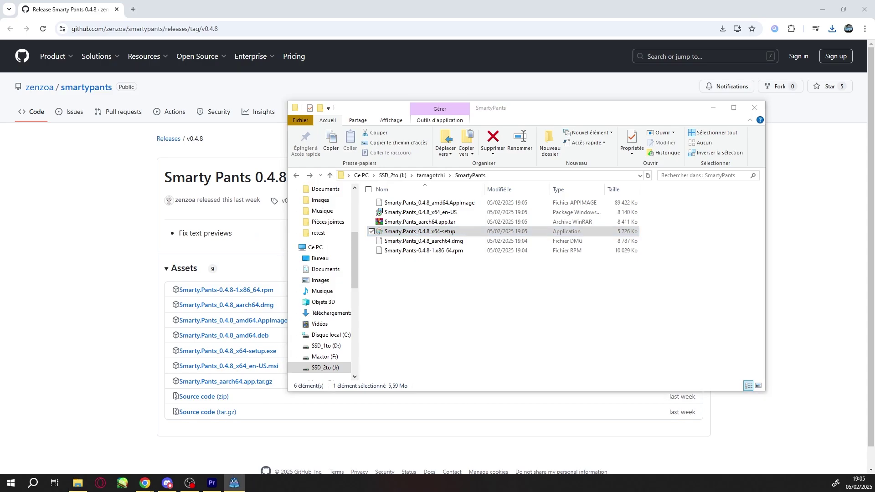
pyautogui.moveTo(563, 94); pyautogui.dragTo(448, 101)
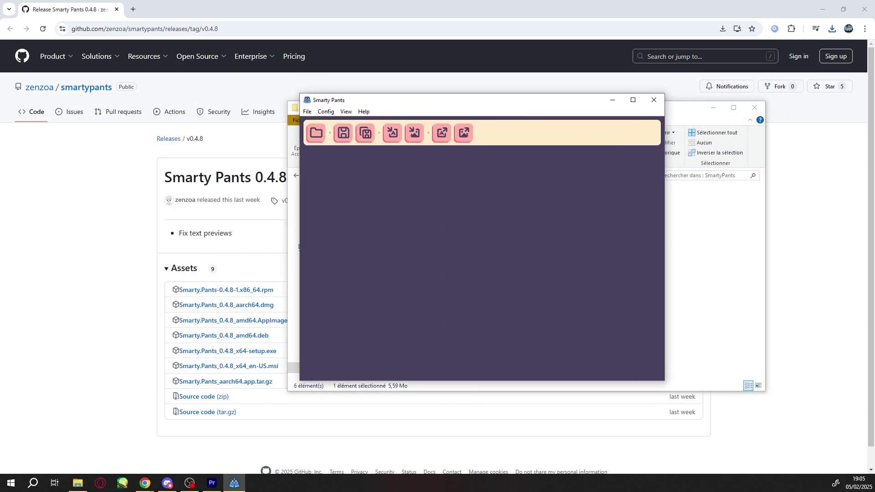
# - Open the firmware dump tim_studded_ko_test.bin from the Edited_card folder with English text encoding
pyautogui.click(316, 133)
pyautogui.click(528, 161)
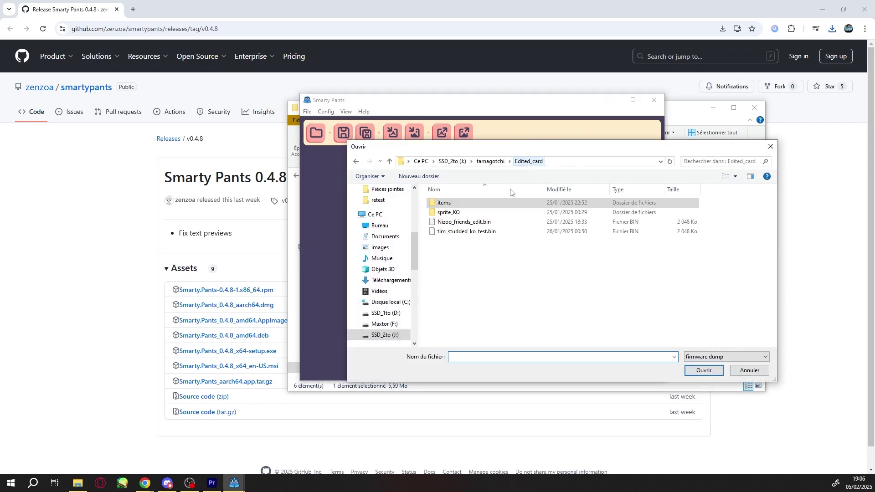
pyautogui.doubleClick(485, 232)
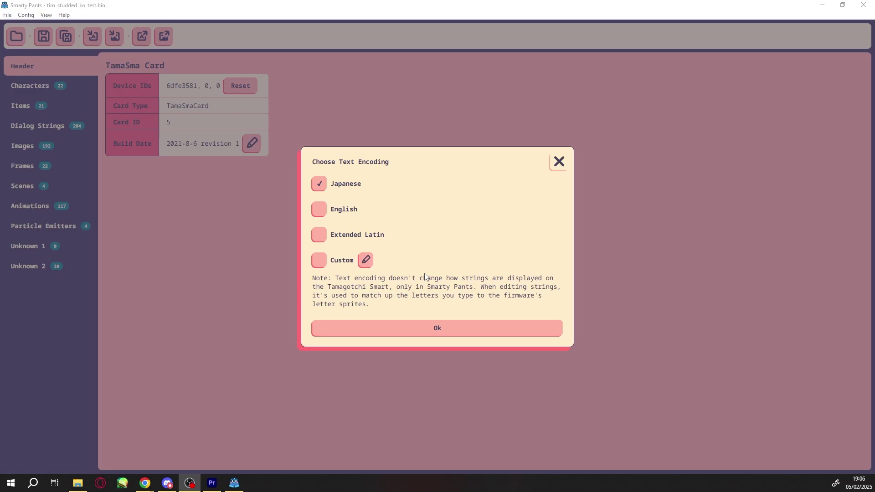
pyautogui.click(320, 209)
pyautogui.click(410, 329)
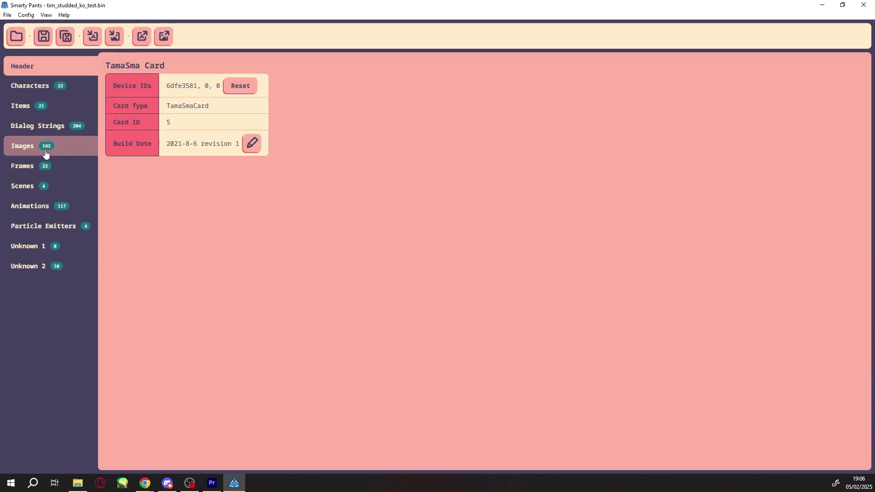
# - Look through the card's items and inspect the editable properties of toy item 10 without changing them
pyautogui.click(37, 111)
pyautogui.scroll(-6, 113, 182)
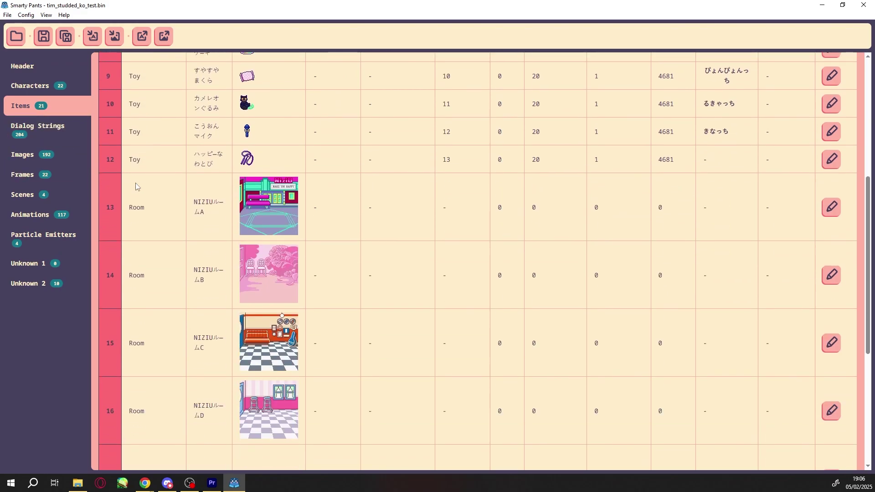
pyautogui.scroll(2, 113, 183)
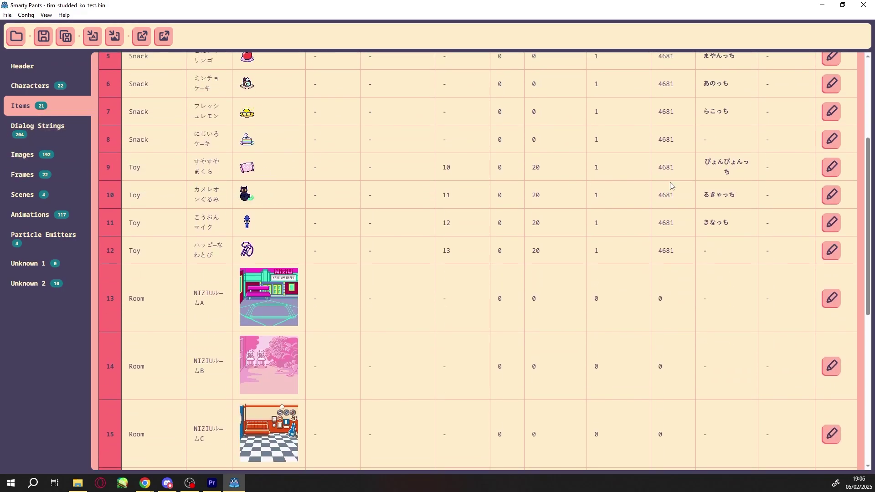
pyautogui.click(828, 194)
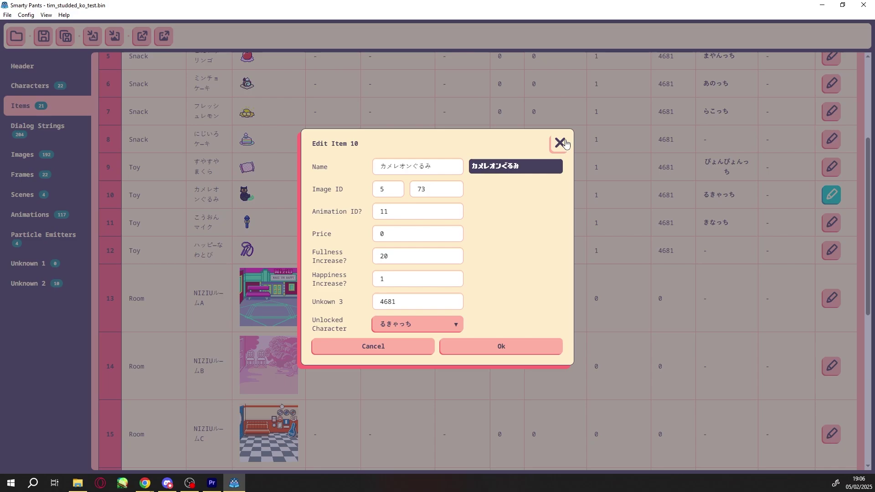
pyautogui.click(560, 143)
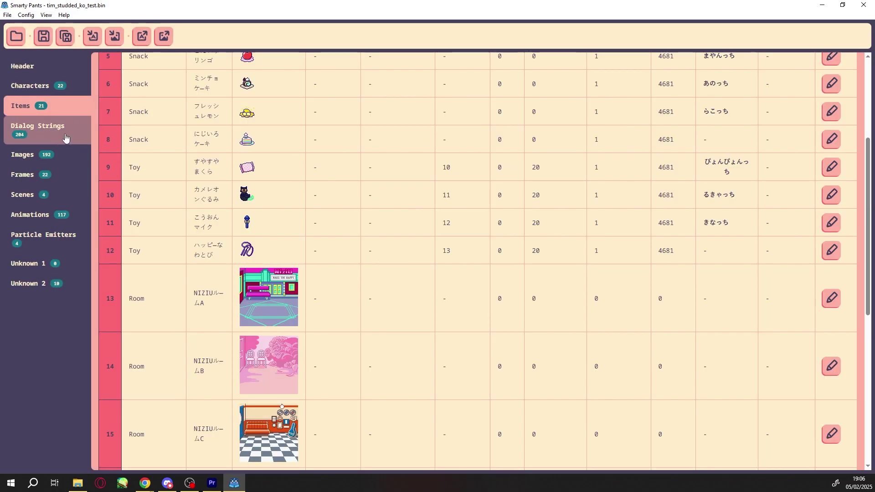
# - Export the sprite sheet of image 18 as the PNG tim_studded_ko_test-18 into the Edited_card folder
pyautogui.click(52, 162)
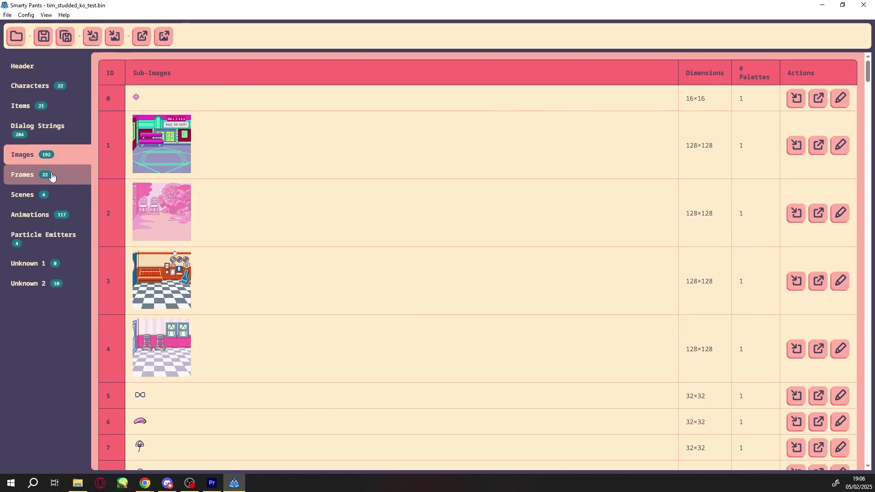
pyautogui.scroll(-12, 217, 182)
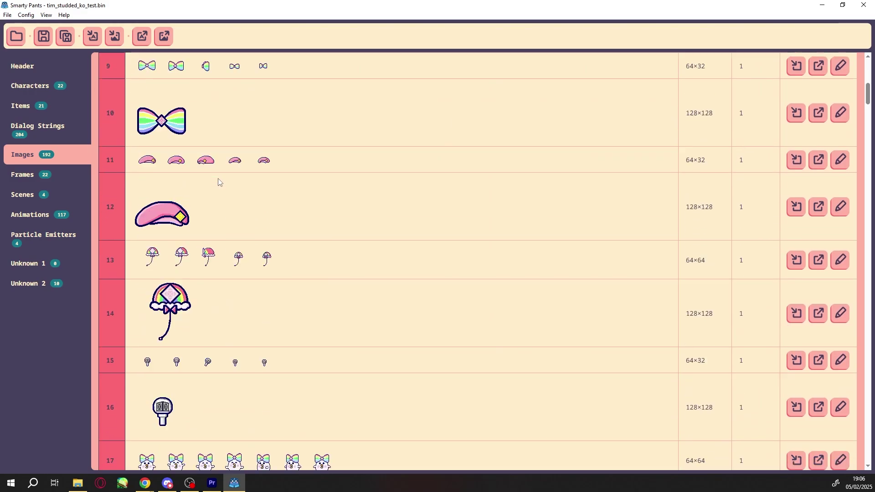
pyautogui.scroll(-2, 218, 182)
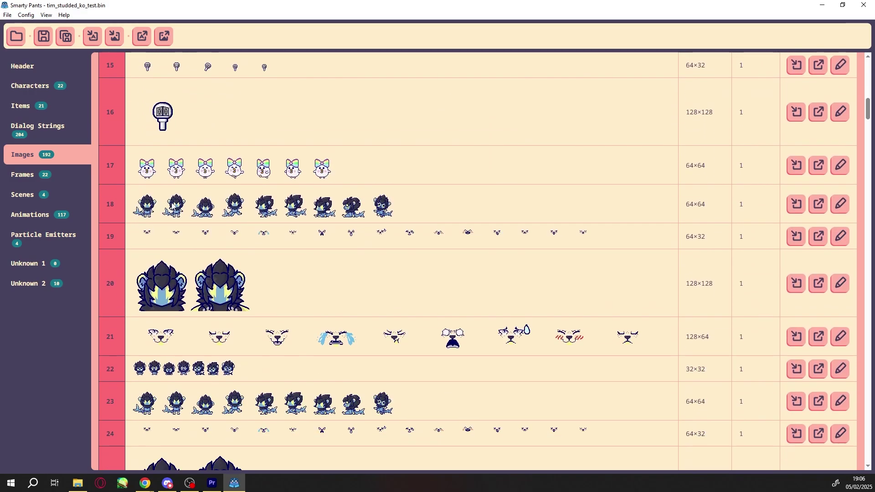
pyautogui.click(816, 205)
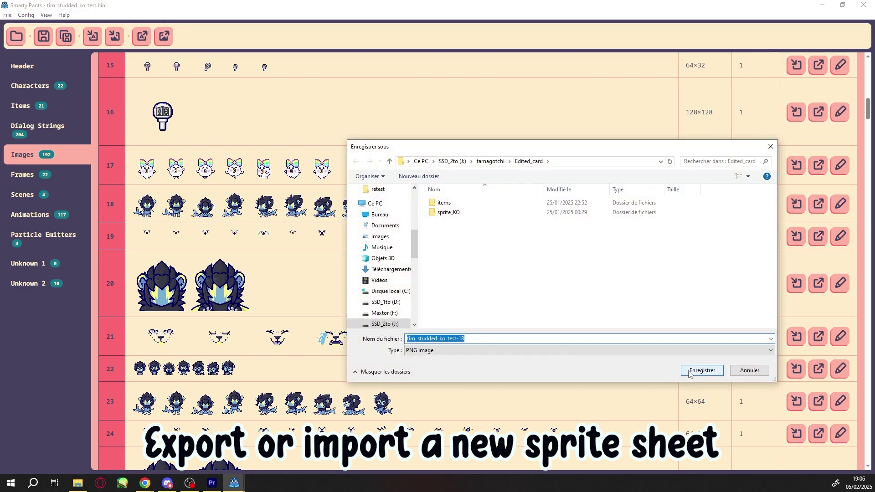
pyautogui.click(690, 371)
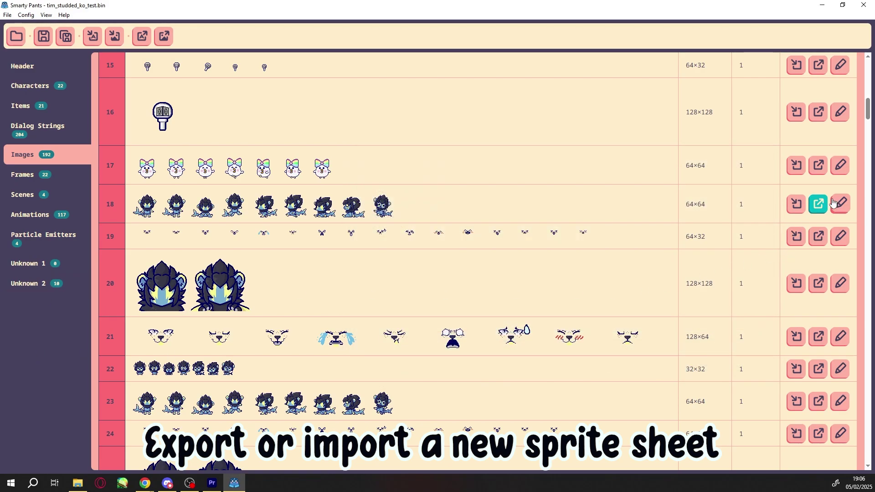
# - View the exported tim_studded_ko_test-18 PNG in the image viewer, then return without exporting again
pyautogui.click(818, 204)
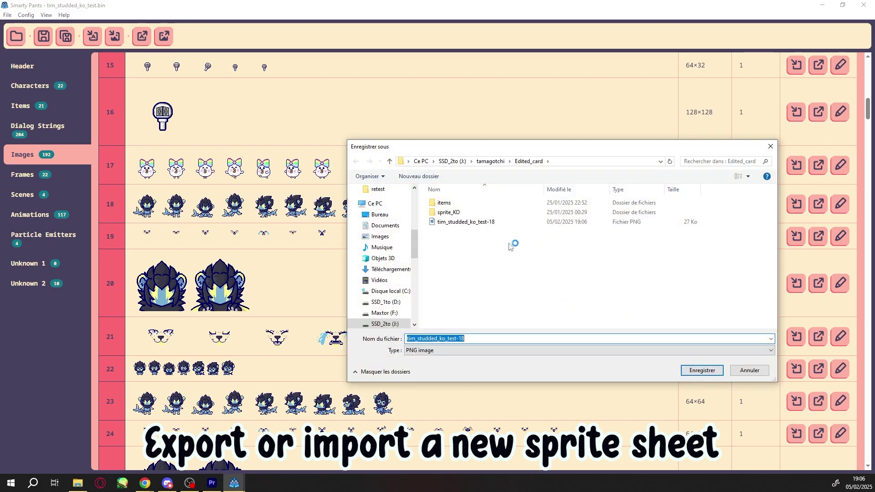
pyautogui.click(493, 223)
pyautogui.rightClick(492, 223)
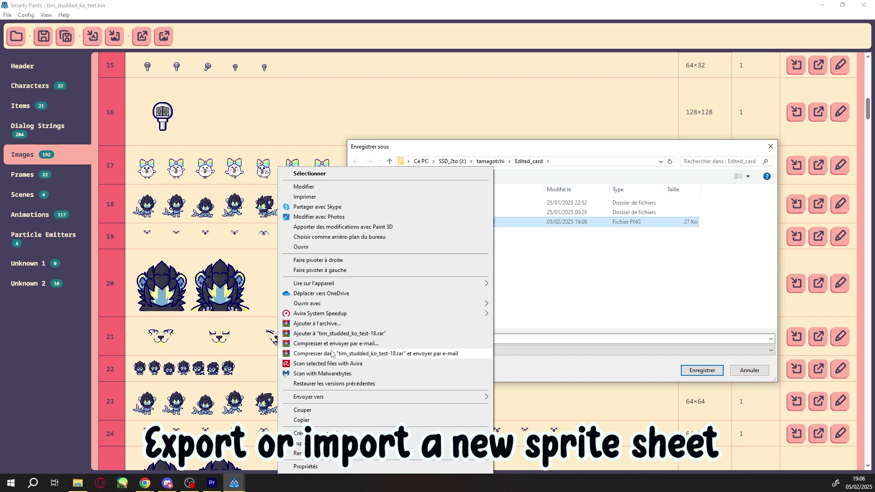
pyautogui.click(312, 247)
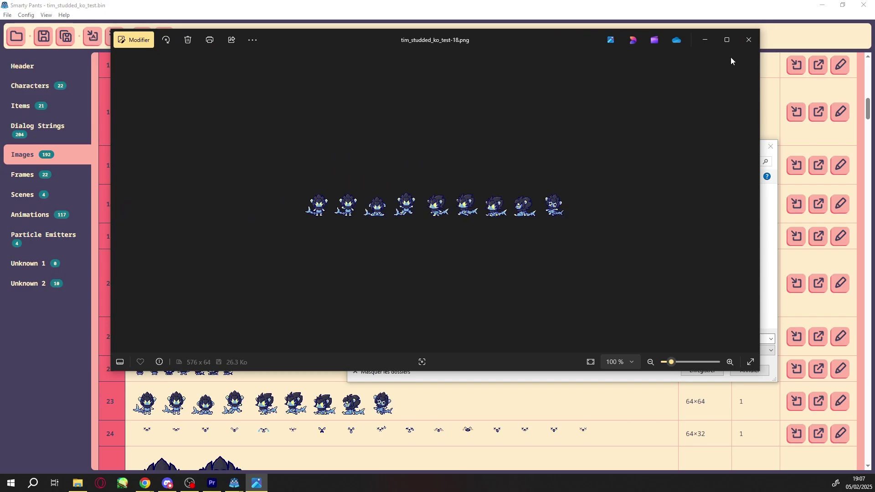
pyautogui.click(748, 41)
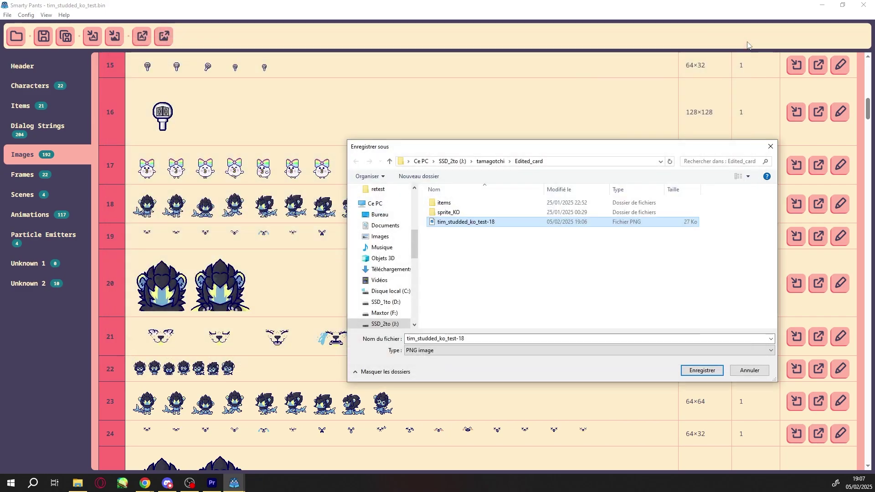
pyautogui.click(757, 372)
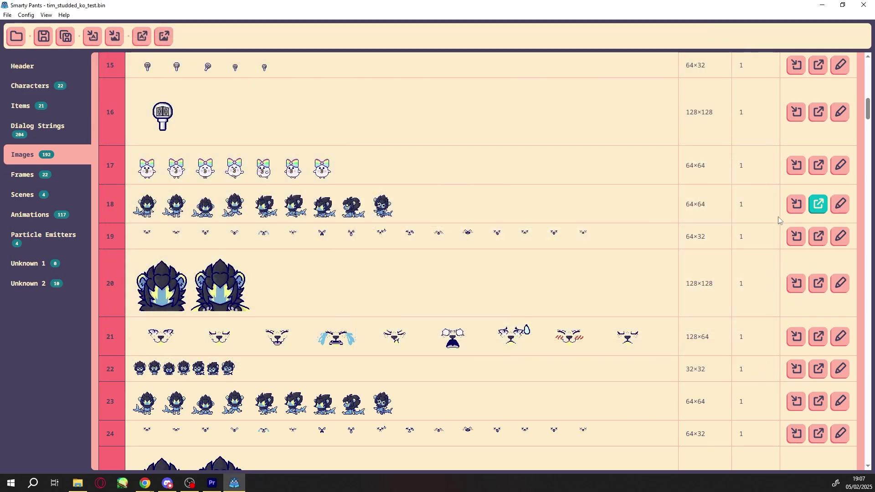
# - Set the Face layer's Y offset to 0 in the Close Neutral frame of Frame Group 1 and save the card file
pyautogui.scroll(-5, 778, 217)
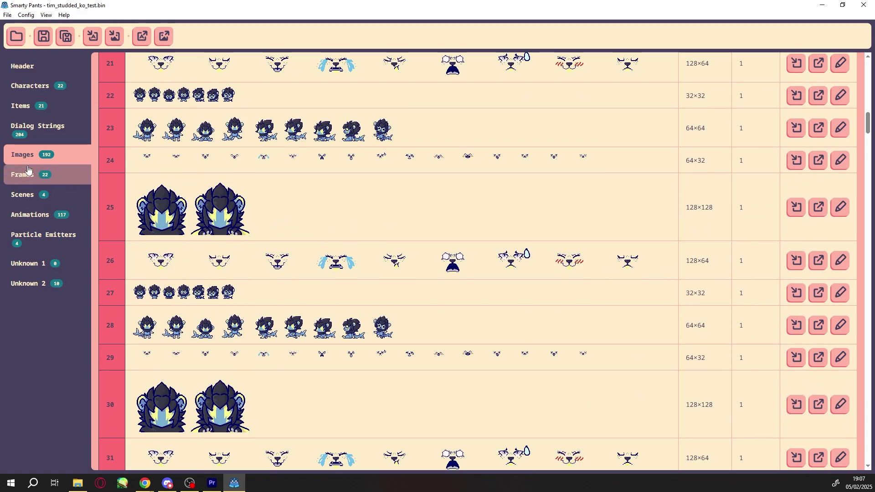
pyautogui.click(42, 181)
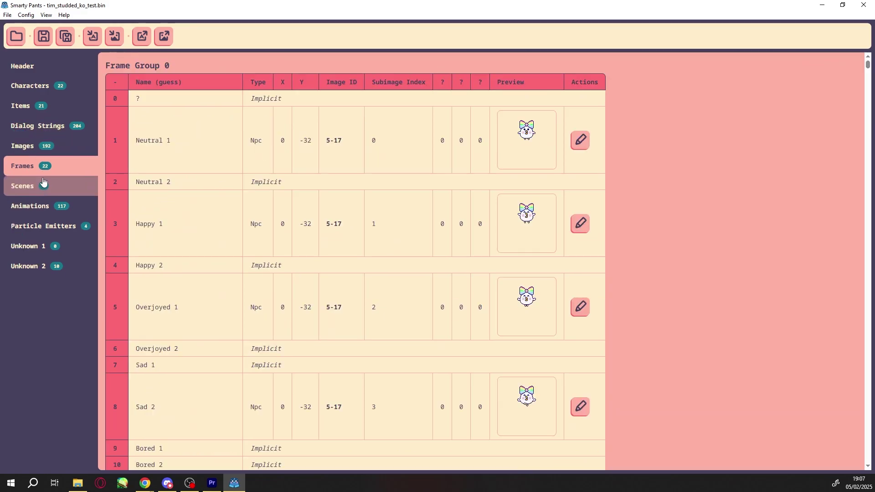
pyautogui.scroll(-10, 430, 230)
pyautogui.scroll(-15, 430, 229)
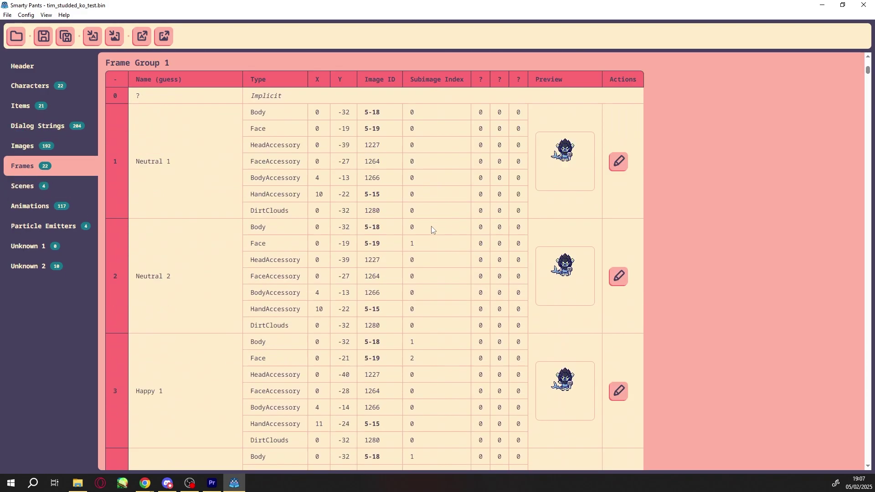
pyautogui.scroll(-20, 556, 230)
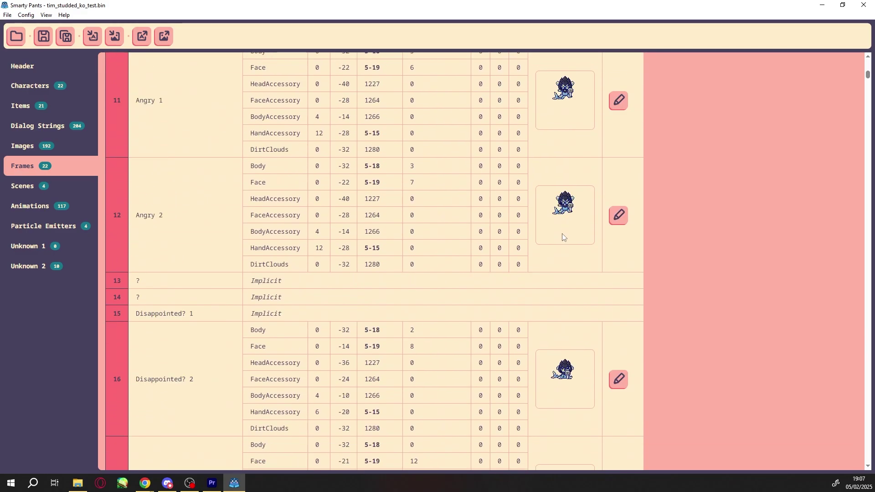
pyautogui.scroll(-8, 570, 245)
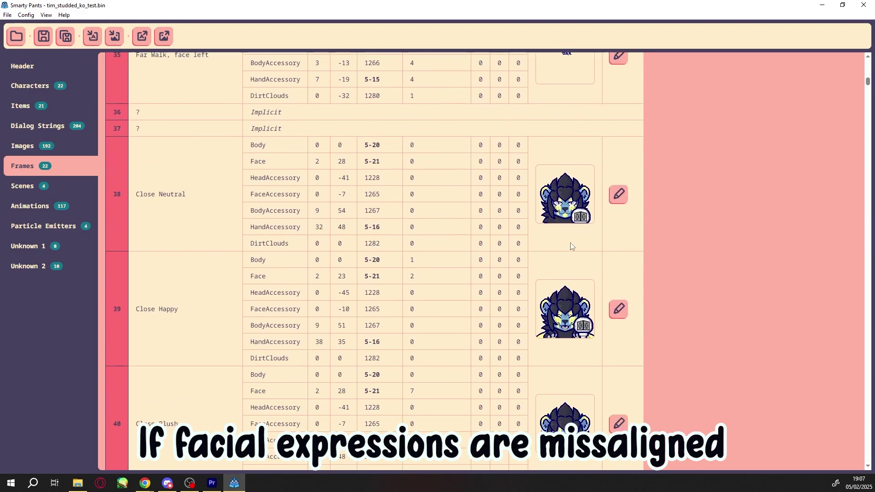
pyautogui.click(614, 175)
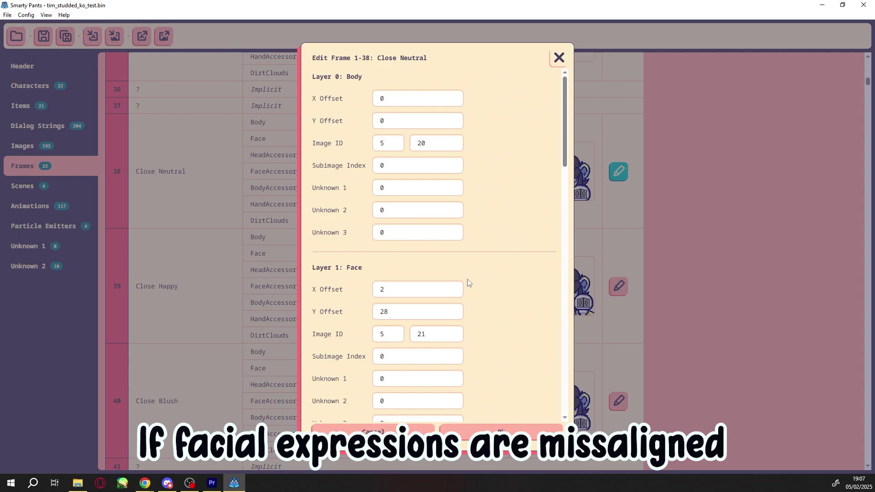
pyautogui.moveTo(407, 307); pyautogui.dragTo(377, 310)
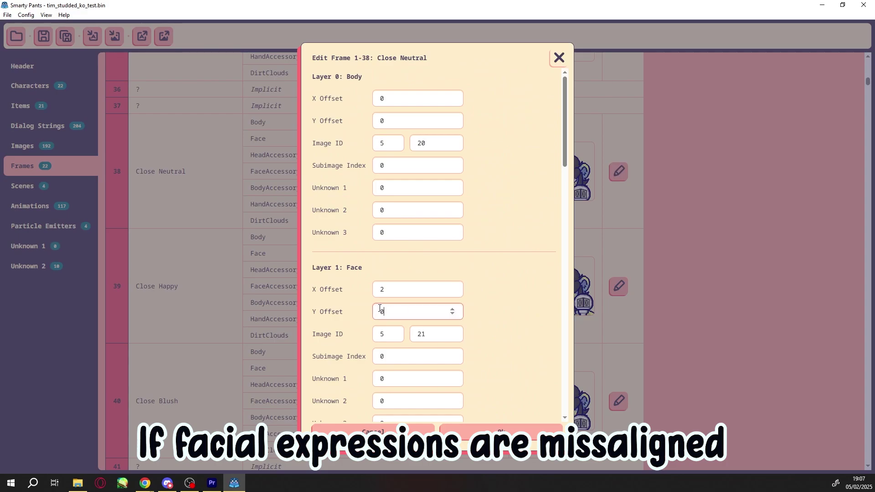
pyautogui.write('0')
pyautogui.click(499, 428)
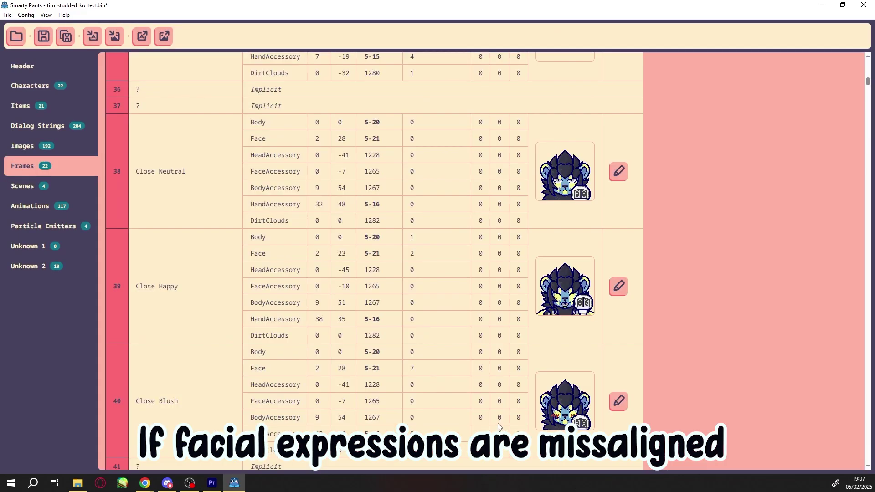
pyautogui.scroll(-3, 498, 423)
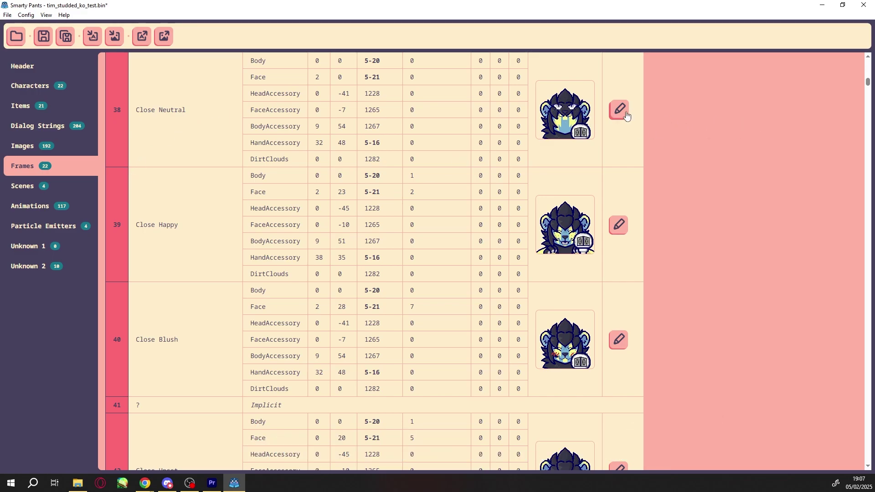
pyautogui.click(46, 41)
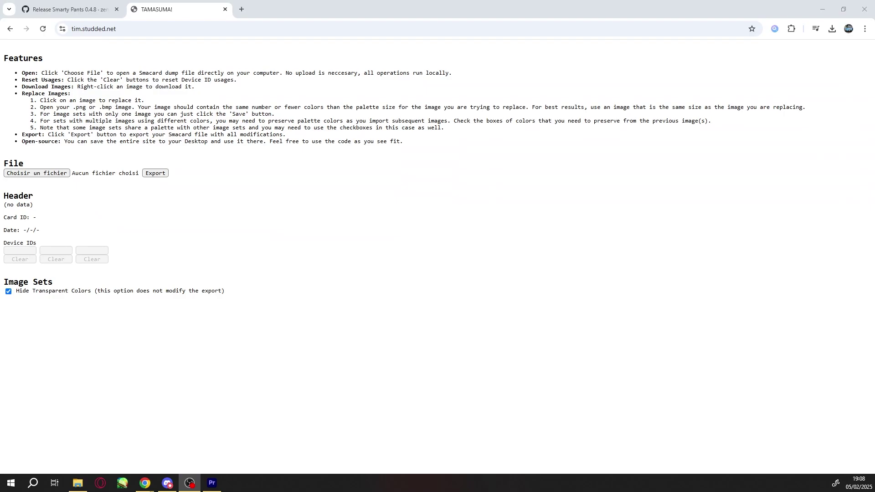
# - Load the card dump tim_studded_ko_test.bin from the Edited_card folder into the TAMASUMA! editor
pyautogui.hotkey('alt', 'Tab')
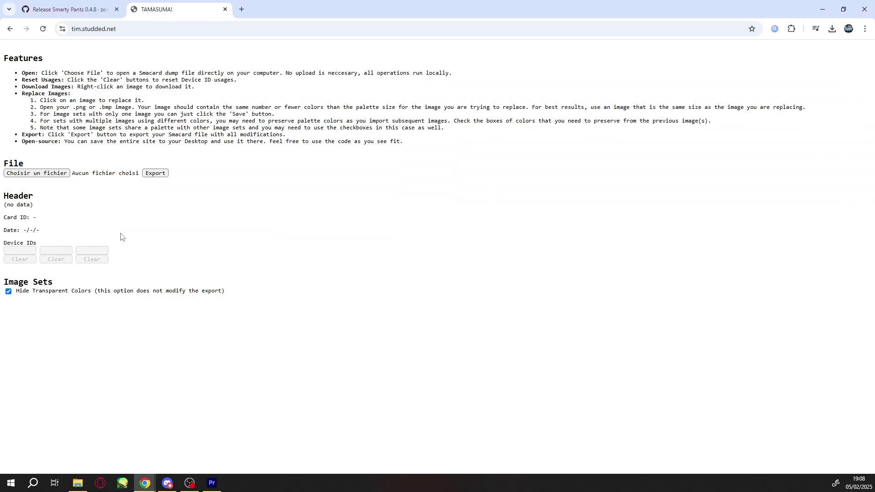
pyautogui.click(52, 174)
pyautogui.hotkey('alt', 'Tab')
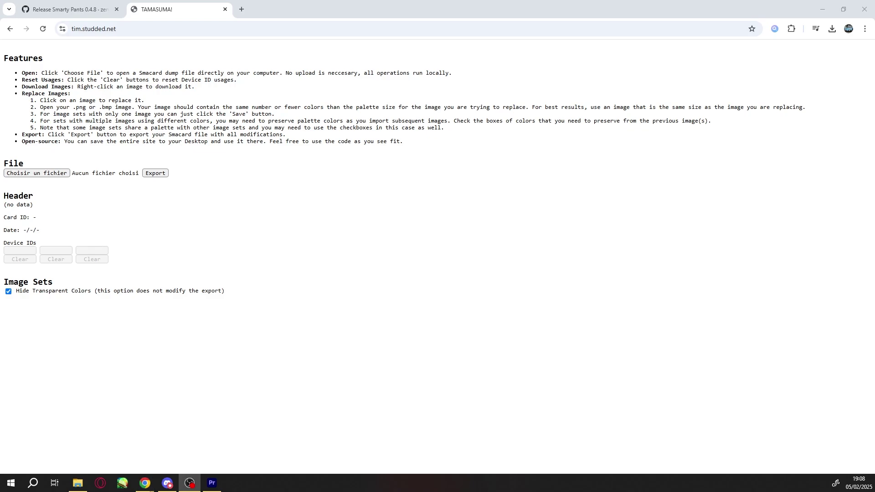
pyautogui.click(329, 234)
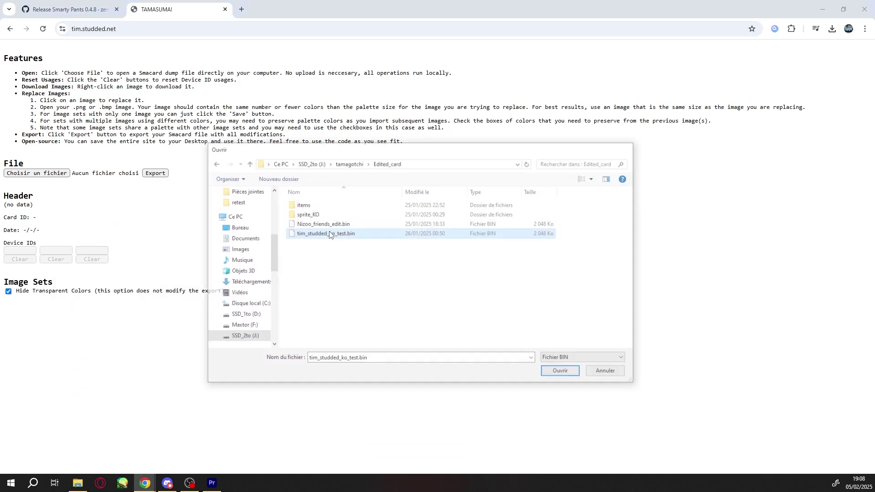
pyautogui.doubleClick(329, 233)
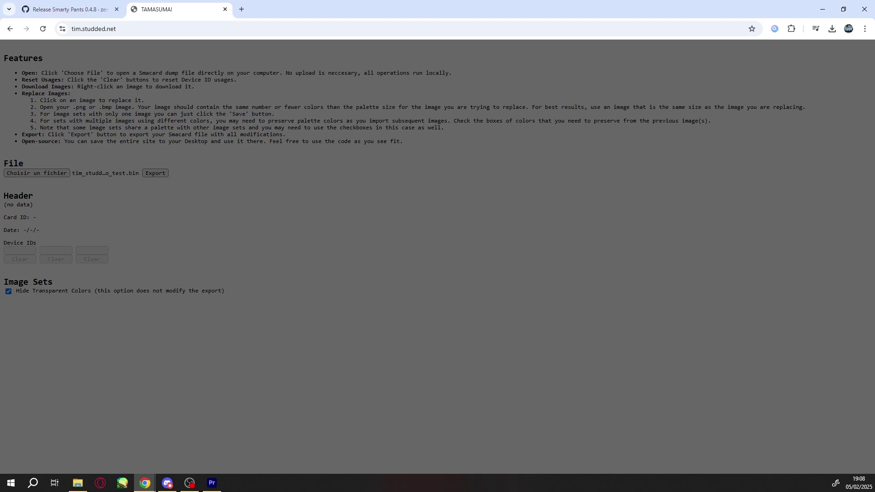
pyautogui.hotkey('alt', 'Tab')
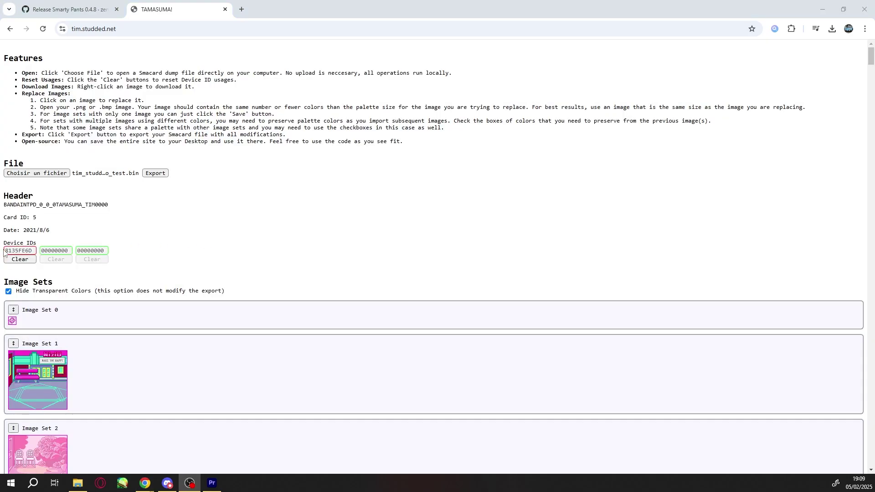
# - Preview replacing the first image of Image Set 20 with tim_studded_ko_test-18, then cancel the import
pyautogui.scroll(-14, 63, 261)
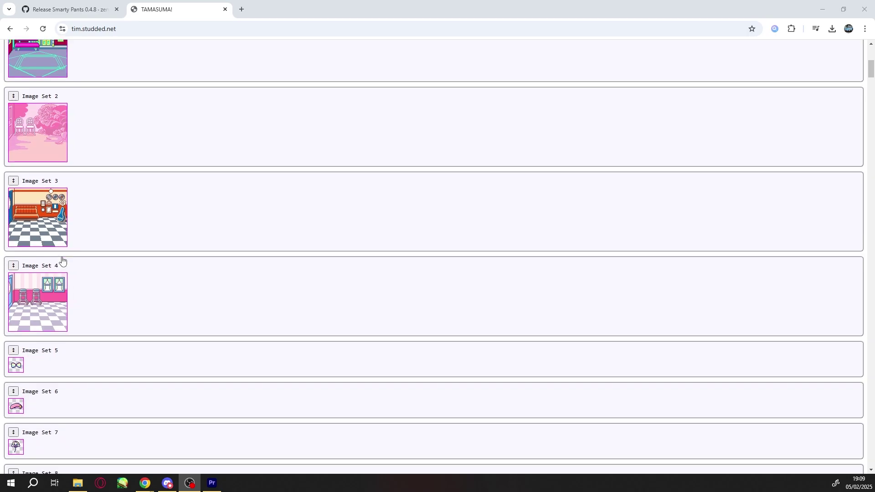
pyautogui.scroll(-15, 63, 261)
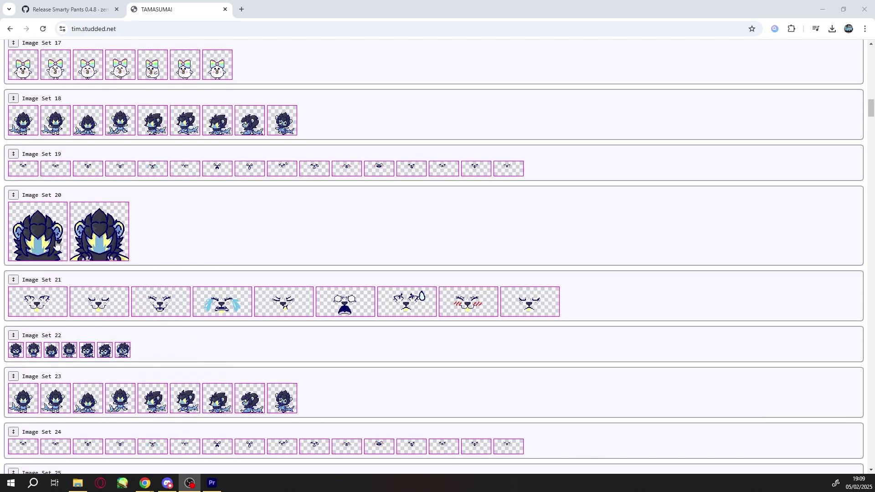
pyautogui.click(35, 244)
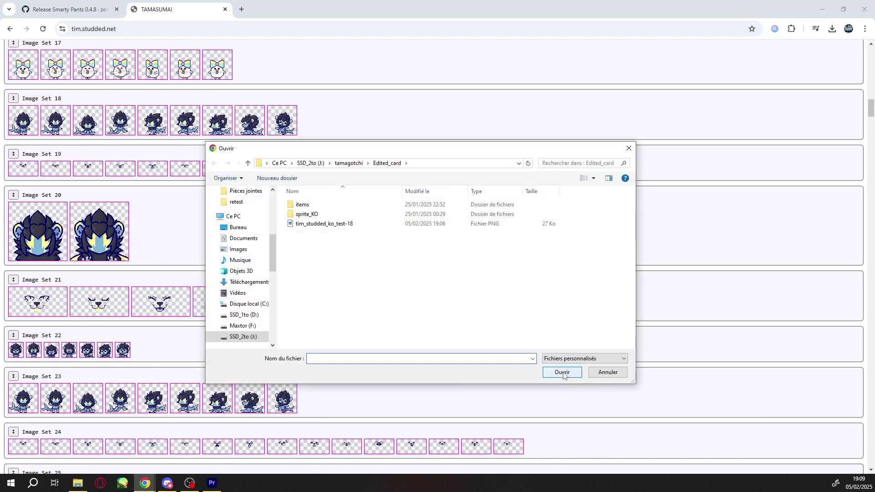
pyautogui.click(608, 373)
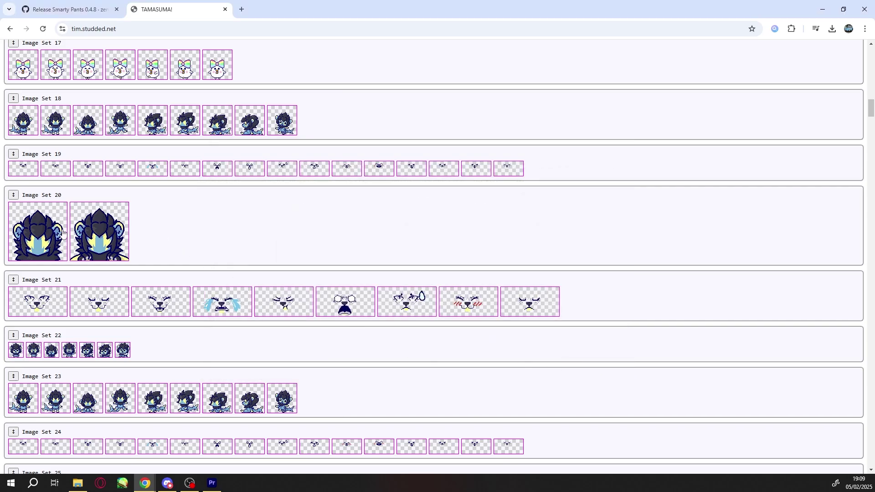
pyautogui.click(43, 223)
pyautogui.doubleClick(315, 225)
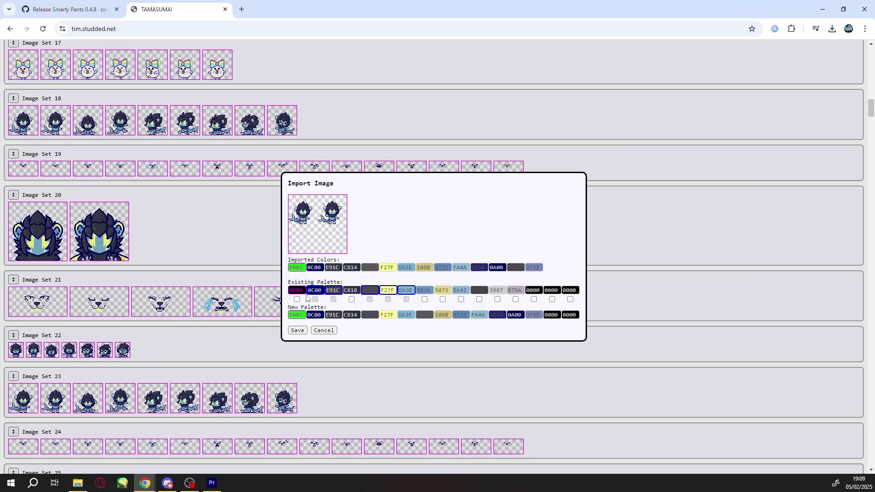
pyautogui.click(327, 331)
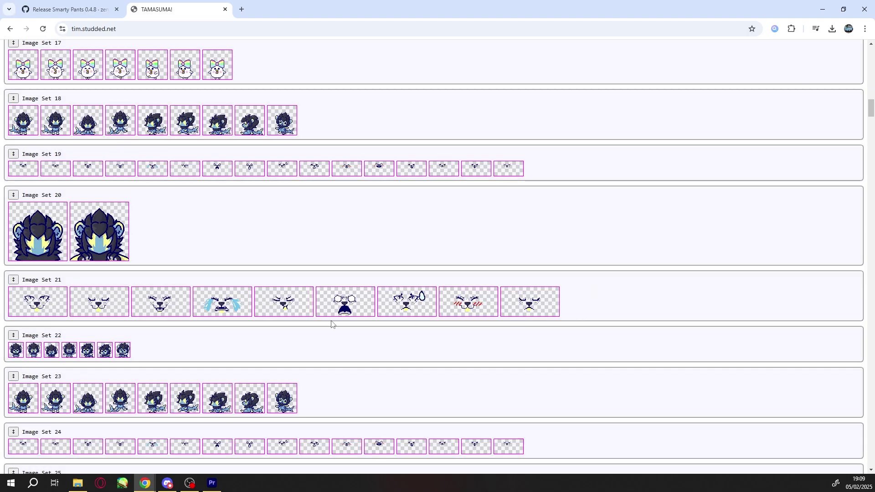
# - Look through the remaining image sets down to Image Set 191, then export the card file
pyautogui.scroll(-20, 346, 331)
pyautogui.scroll(-20, 364, 338)
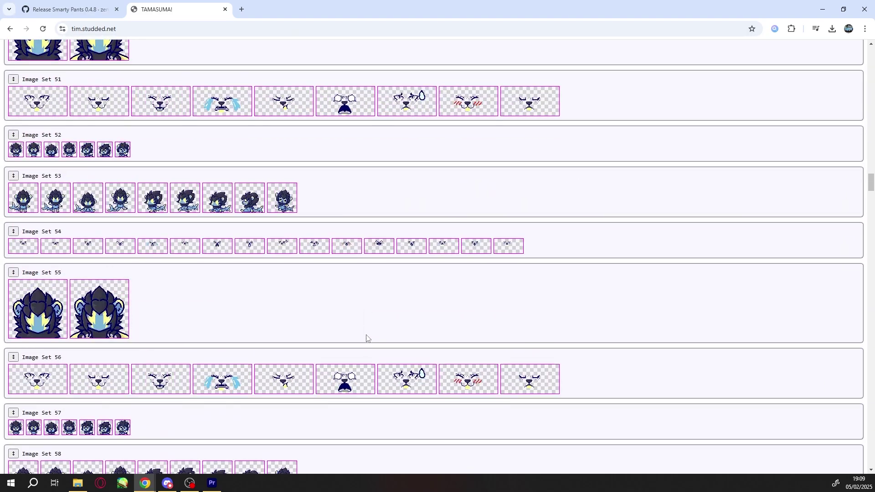
pyautogui.scroll(-15, 378, 315)
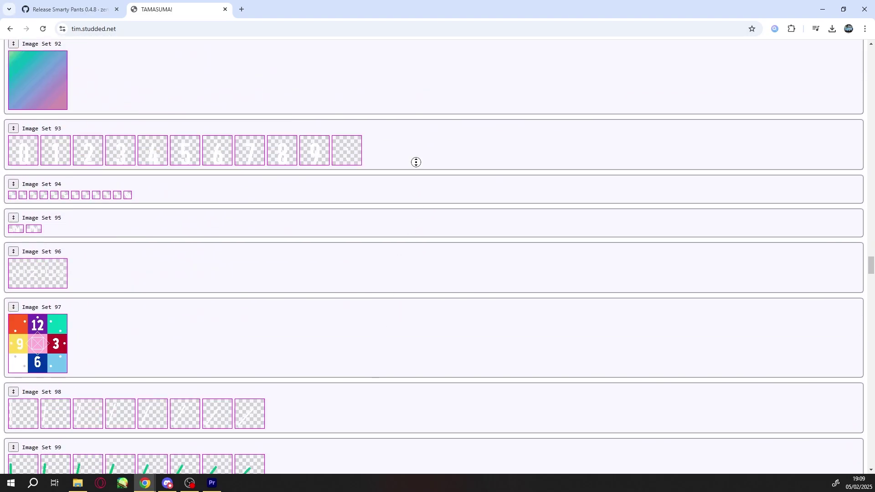
pyautogui.scroll(-20, 415, 163)
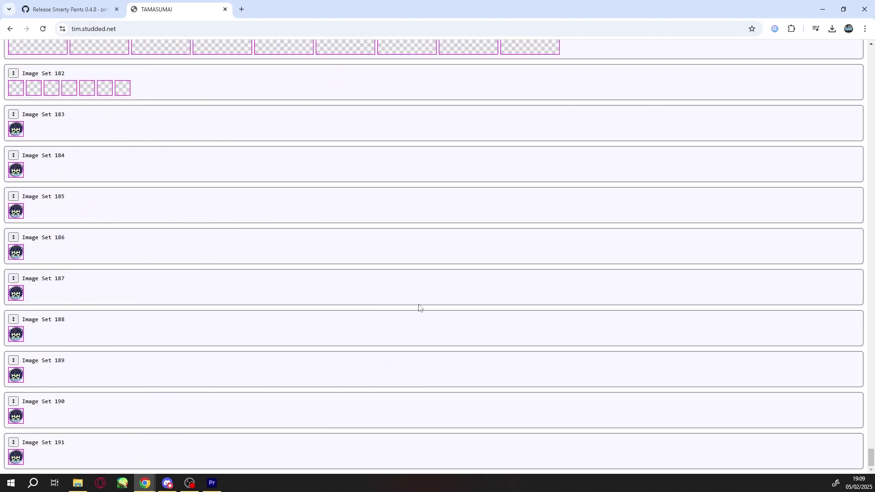
pyautogui.scroll(20, 424, 374)
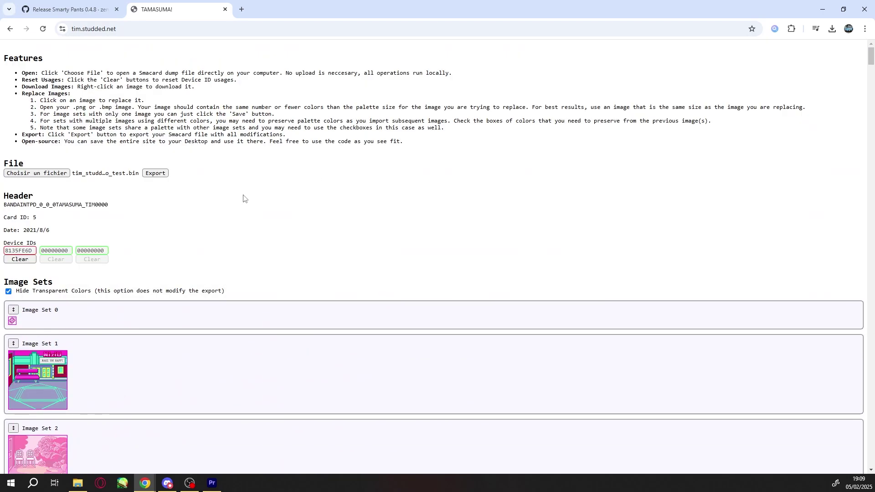
pyautogui.click(155, 174)
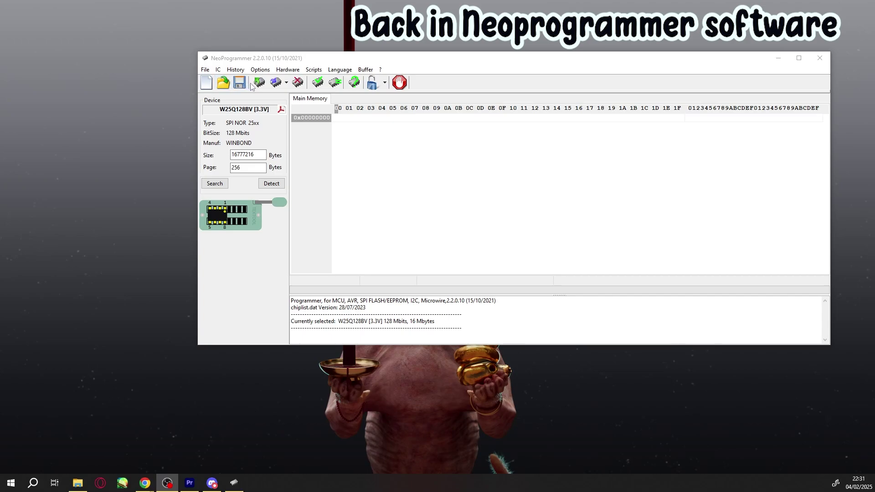
# - In NeoProgrammer, detect the connected chip and select the MX25V1635F, leaving the IC search without another selection
pyautogui.click(354, 82)
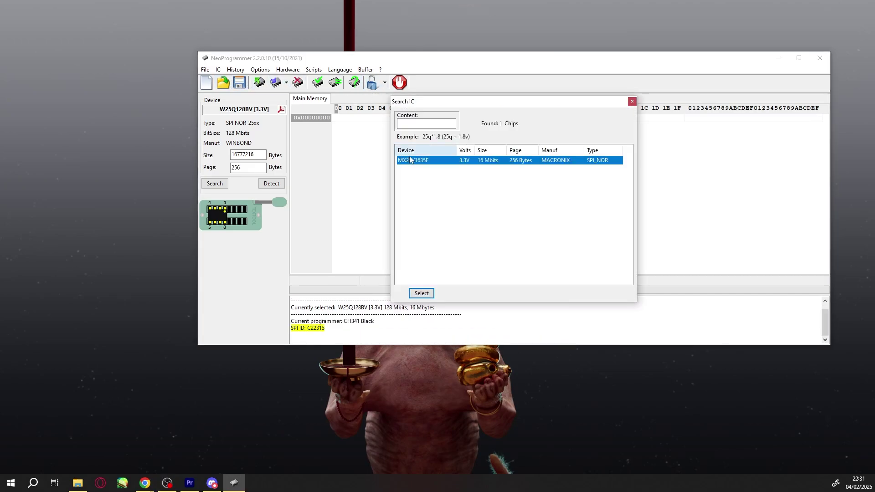
pyautogui.click(422, 293)
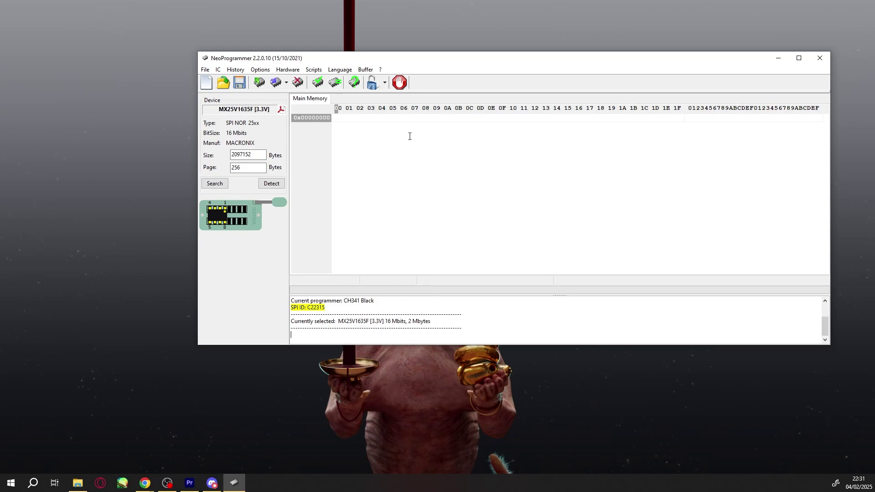
pyautogui.click(221, 184)
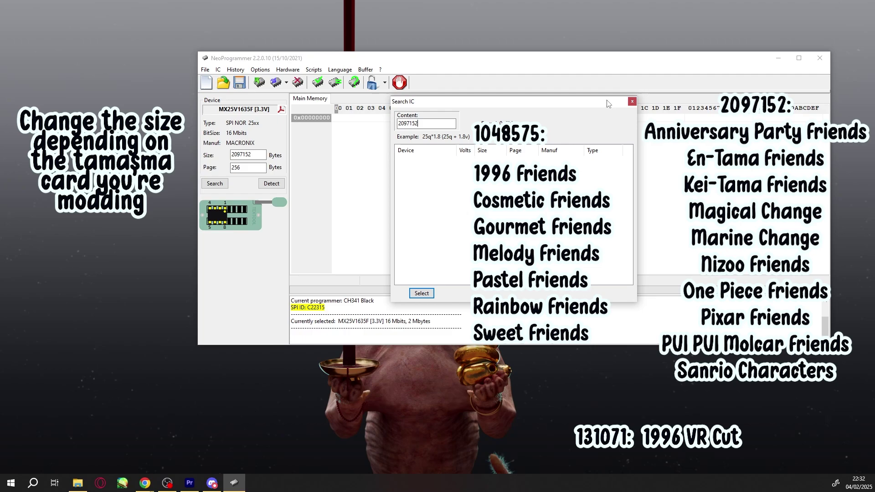
pyautogui.click(632, 102)
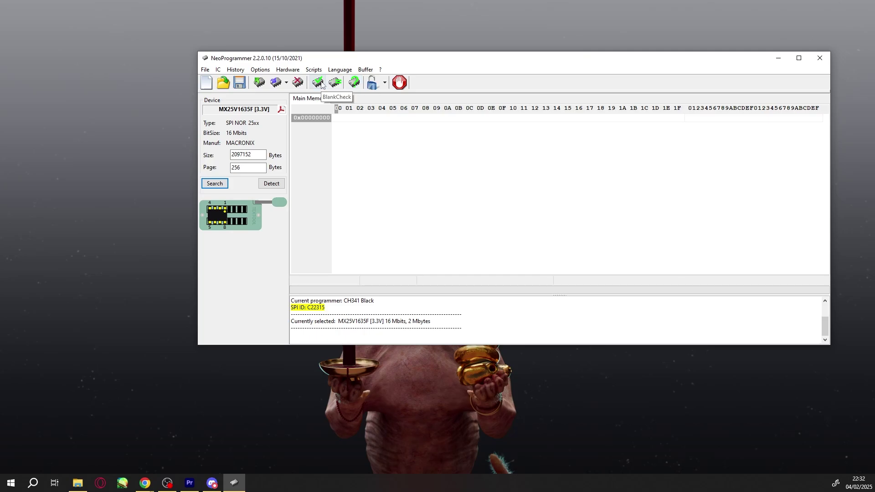
# - Read the MX25V1635F chip's main memory, then erase the chip
pyautogui.click(260, 83)
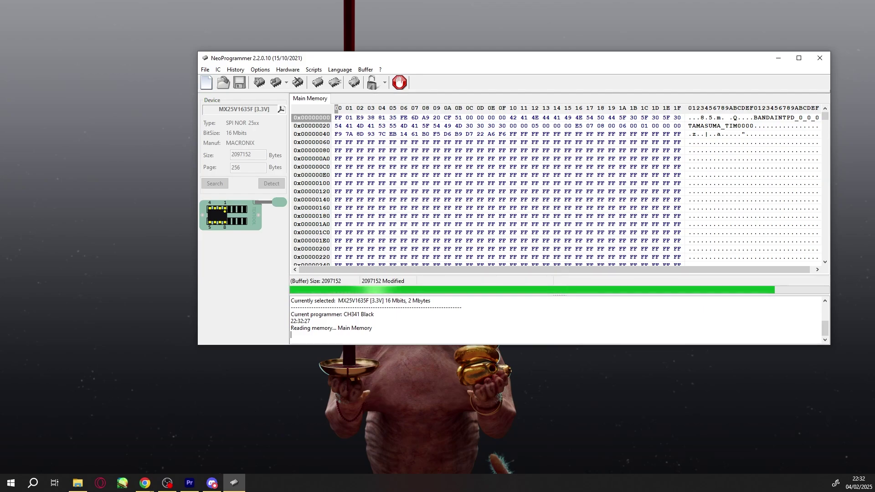
pyautogui.hotkey('alt', 'Tab')
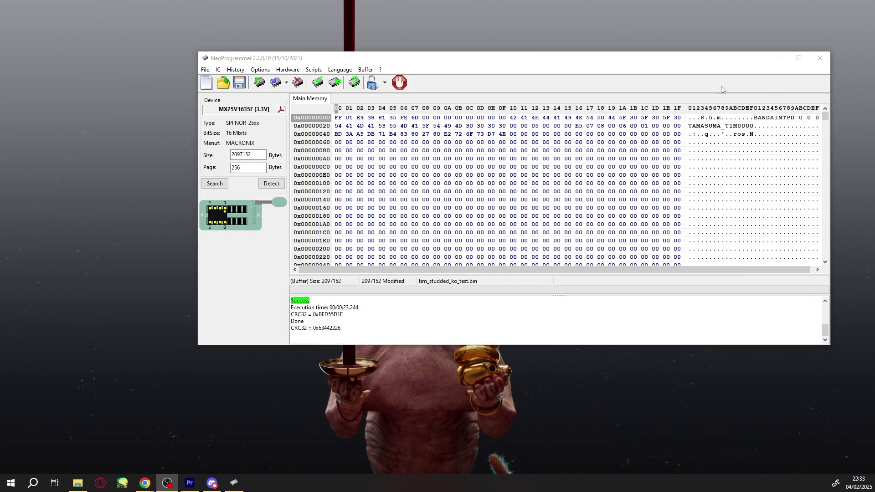
pyautogui.click(298, 85)
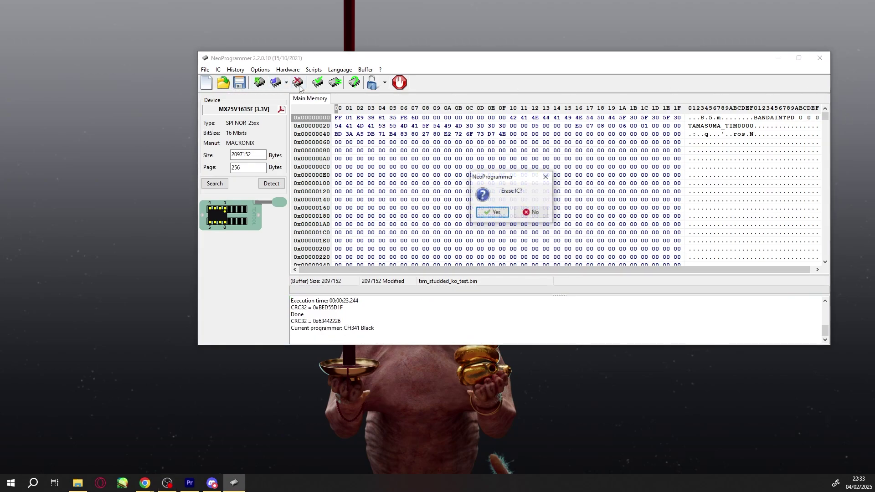
pyautogui.click(492, 212)
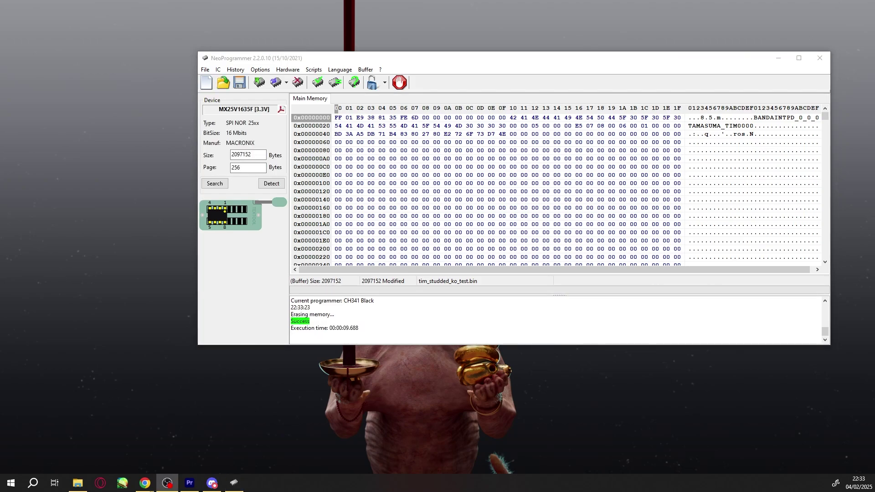
# - Open tim_studded_ko_test.bin from the Edited_card folder and program it onto the chip
pyautogui.click(224, 82)
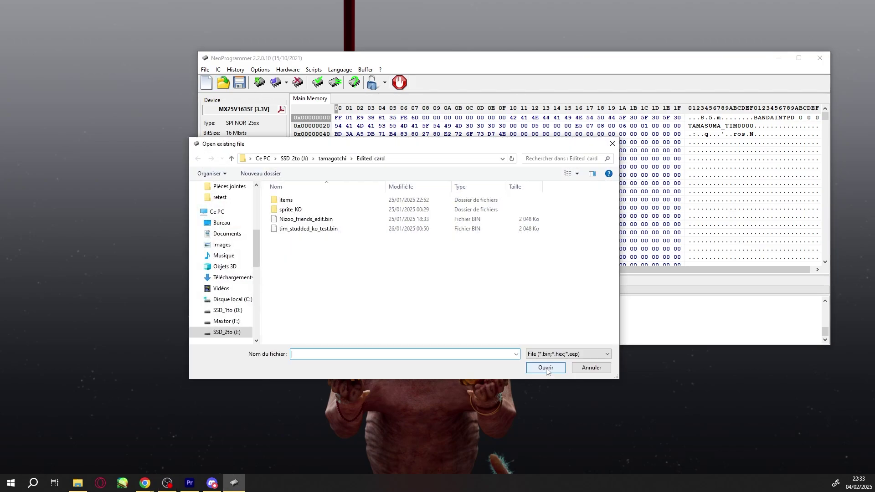
pyautogui.doubleClick(318, 229)
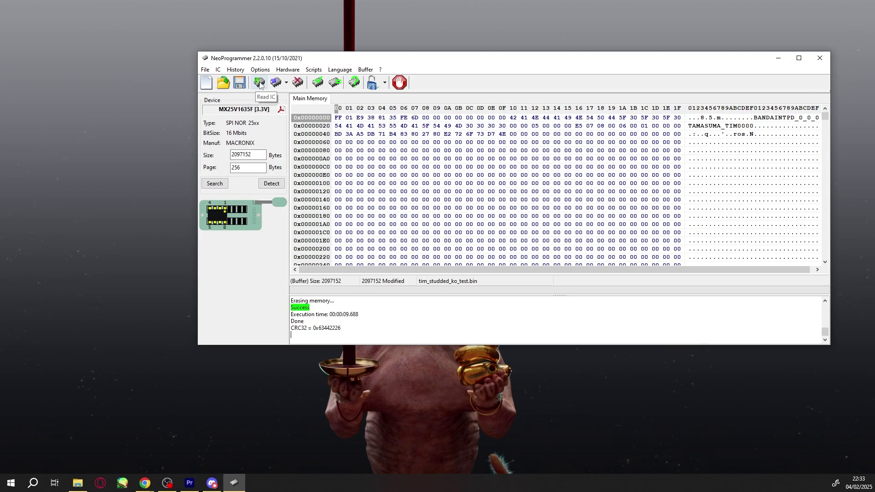
pyautogui.click(275, 83)
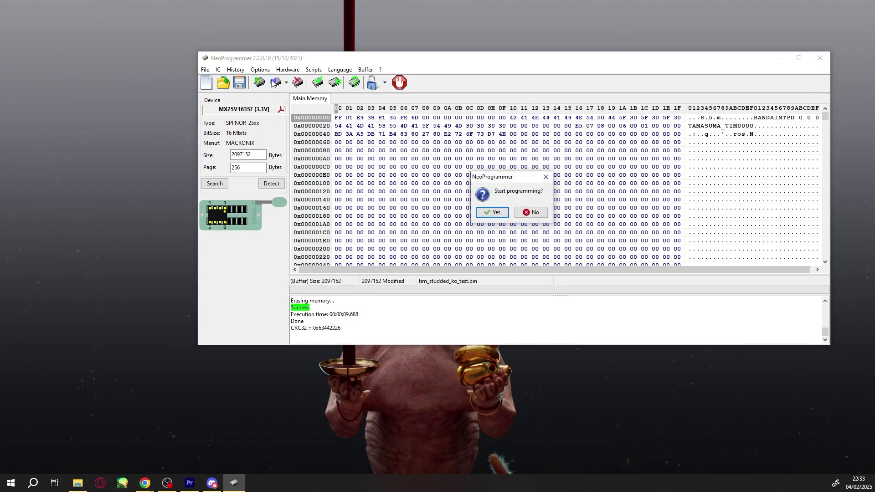
pyautogui.click(489, 212)
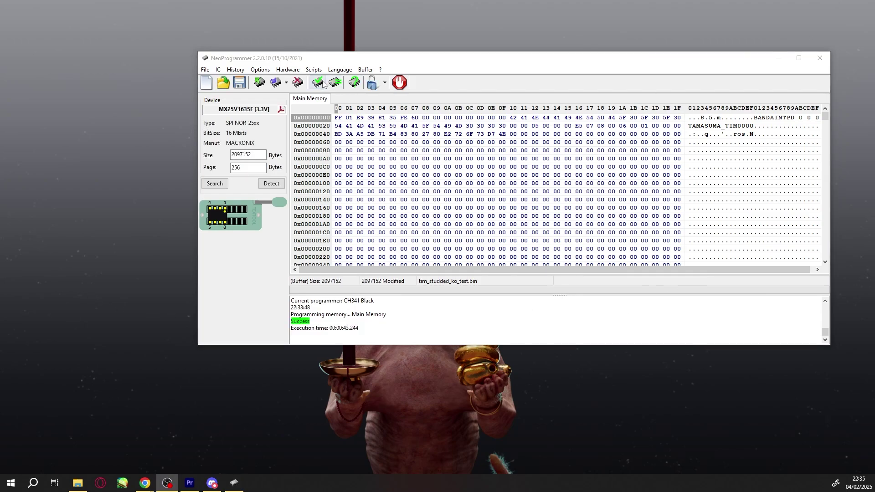
# - Run a blank check on the programmed chip and close NeoProgrammer
pyautogui.click(319, 83)
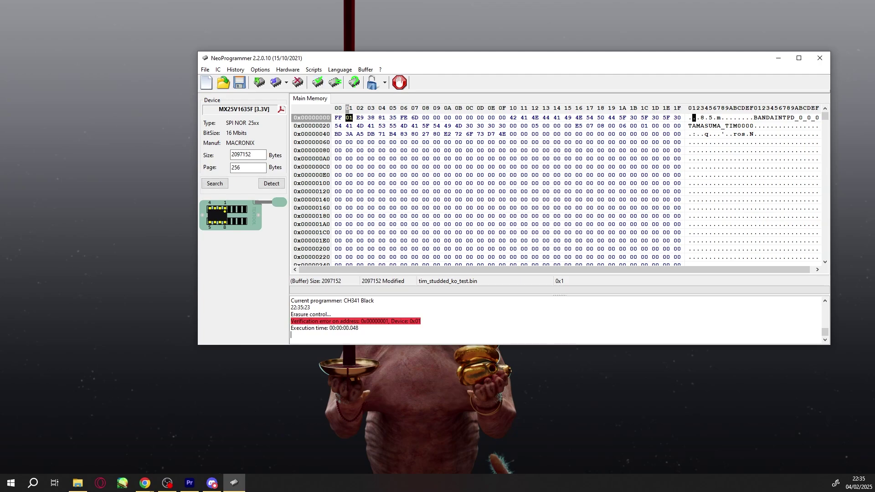
pyautogui.hotkey('alt', 'Tab')
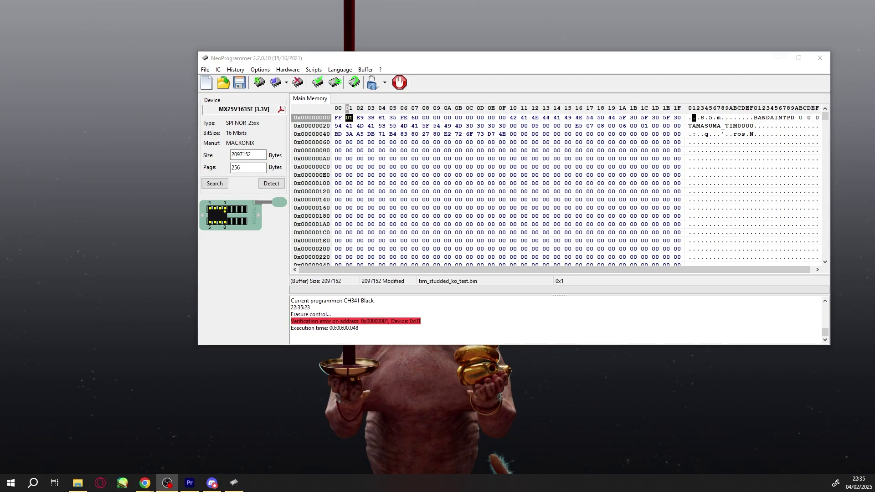
pyautogui.click(814, 58)
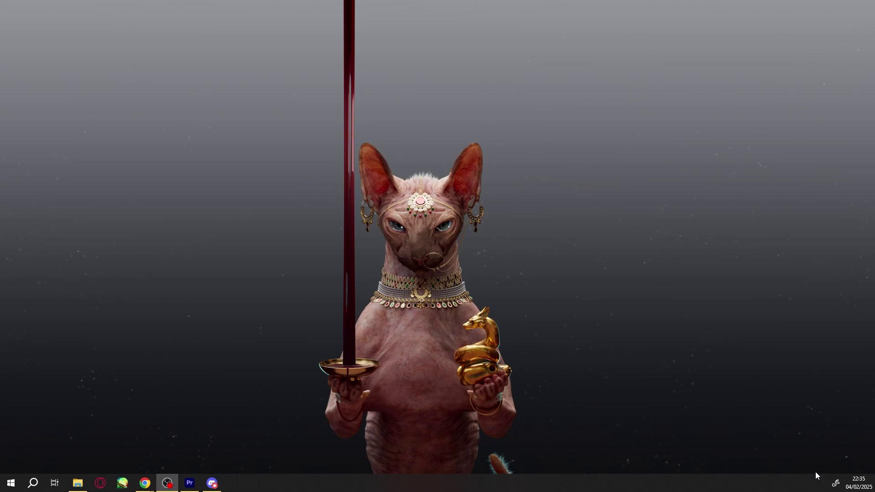